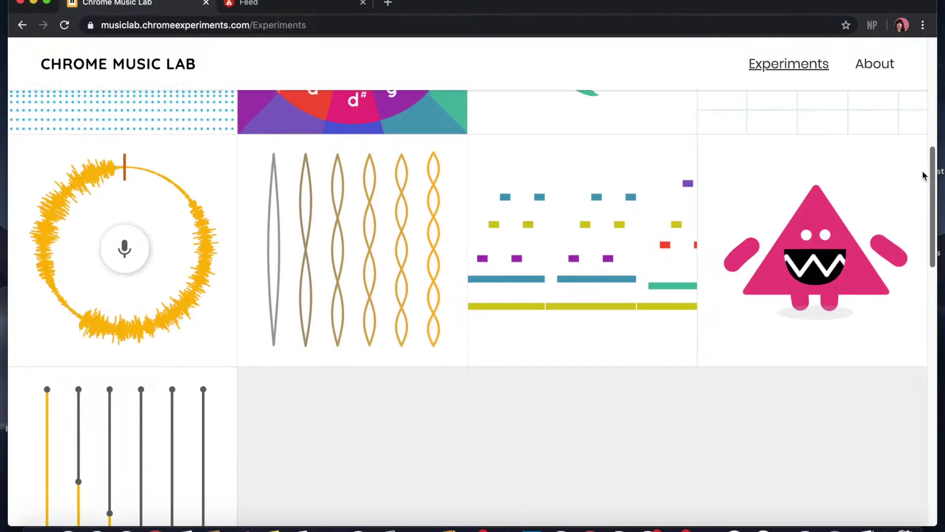
- Read the description of Chrome Music Lab on the About page and open the Song Maker experiment
scroll(923, 170, "down", 10)
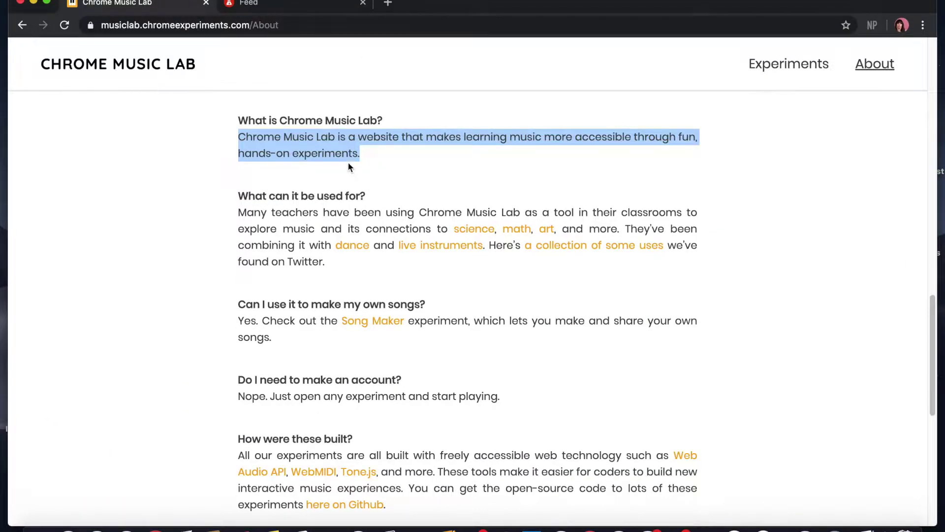
left_click(393, 163)
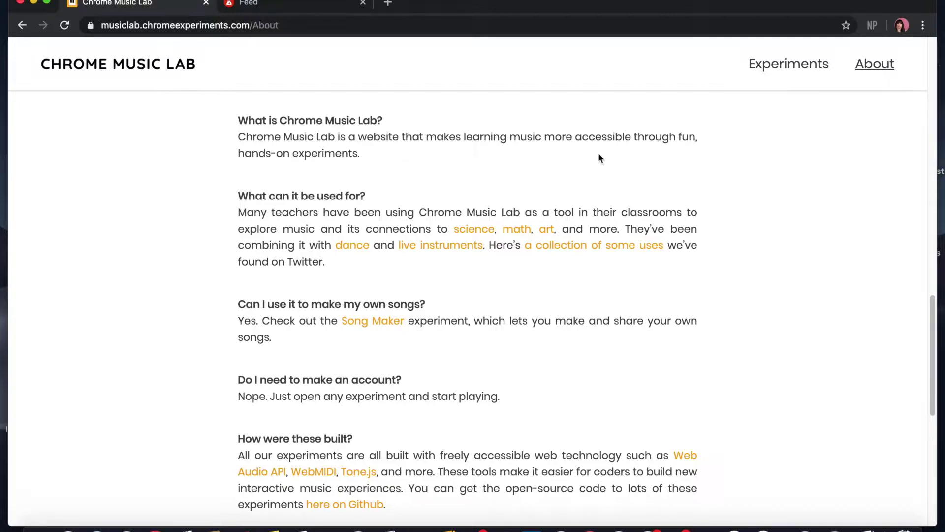
scroll(880, 161, "up", 10)
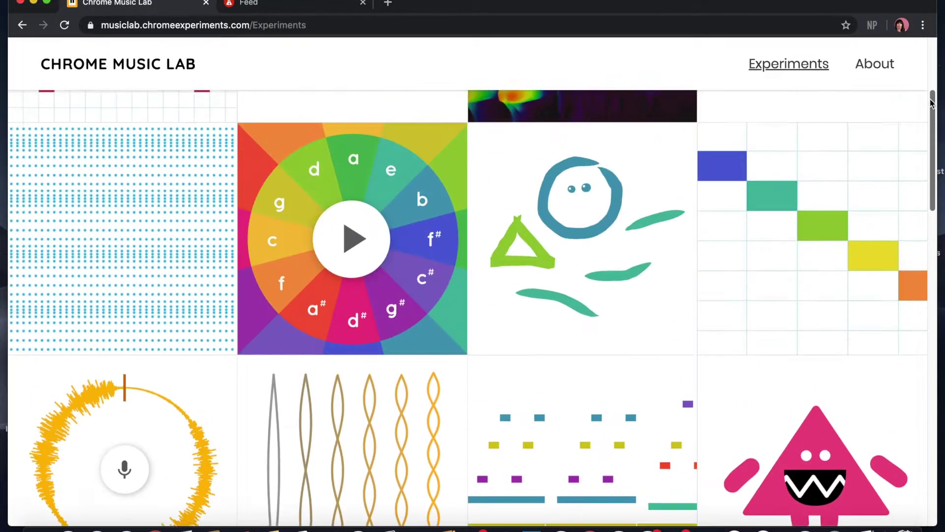
scroll(928, 85, "up", 3)
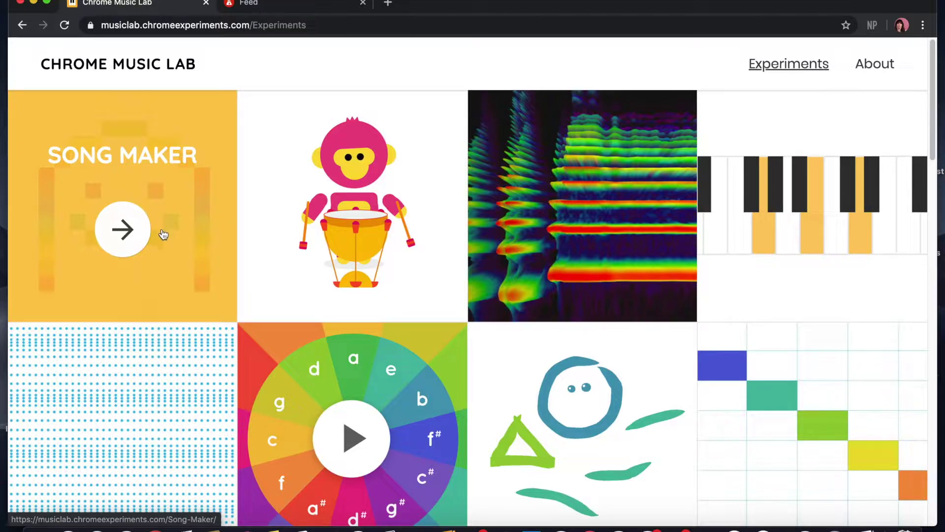
left_click(203, 294)
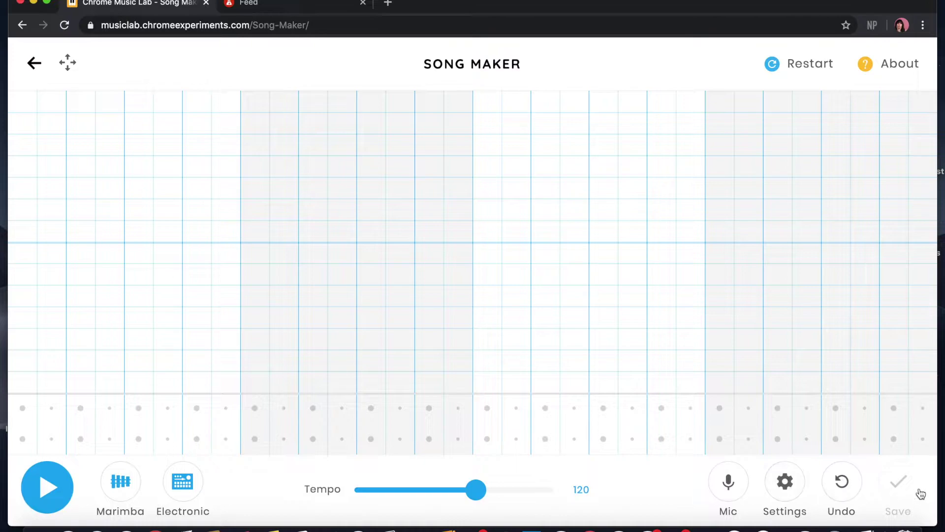
- Review the starting note and scale choices in the song settings and return to the grid with the settings as they are
left_click(785, 481)
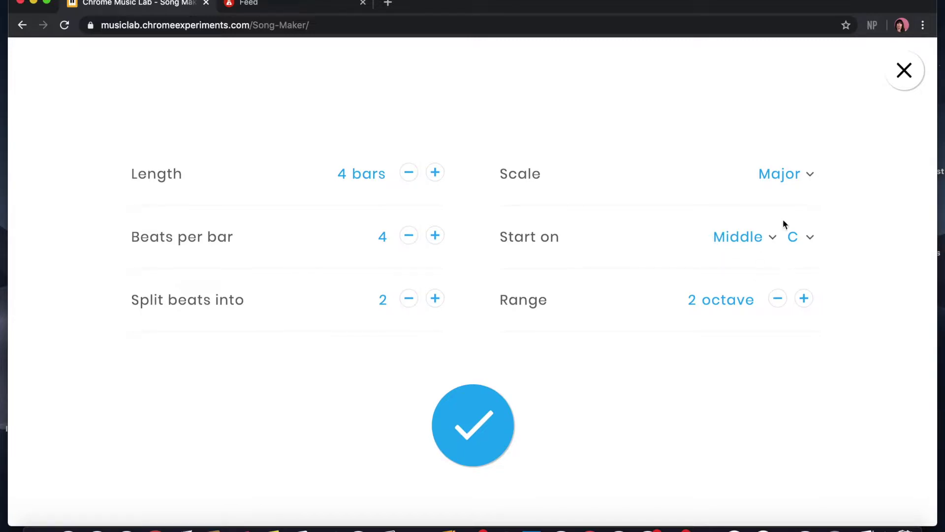
left_click(809, 241)
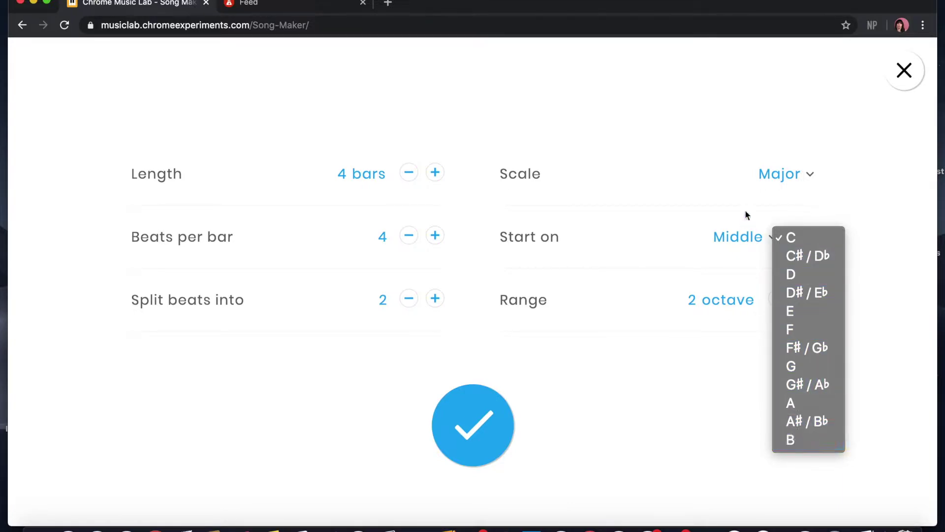
left_click(810, 179)
left_click(810, 179)
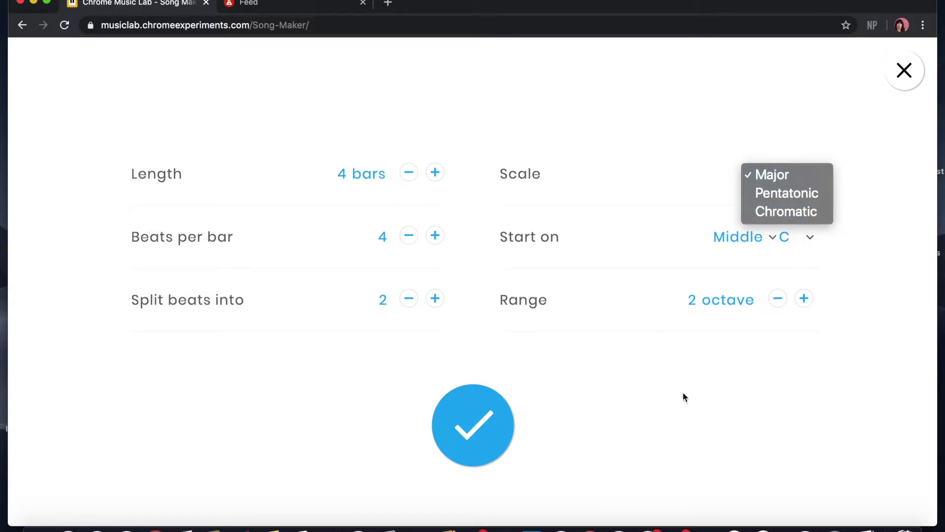
left_click(592, 390)
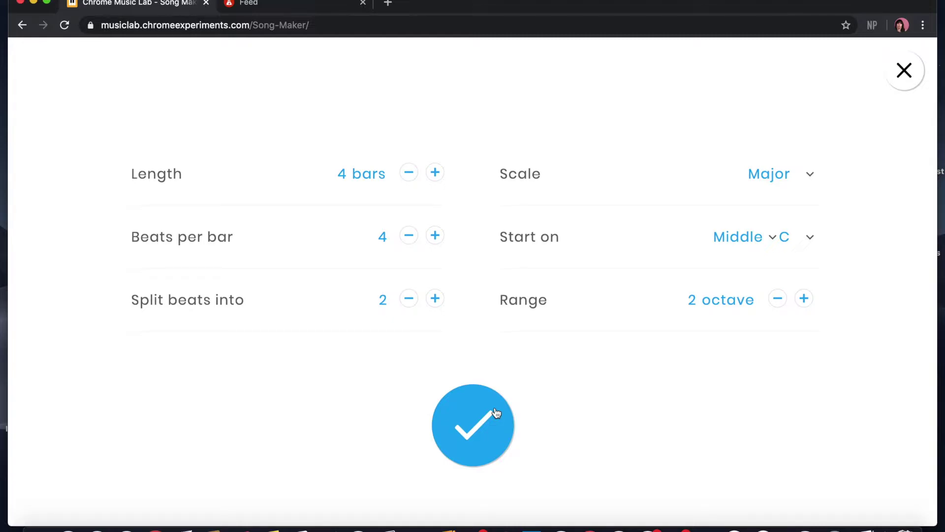
left_click(497, 412)
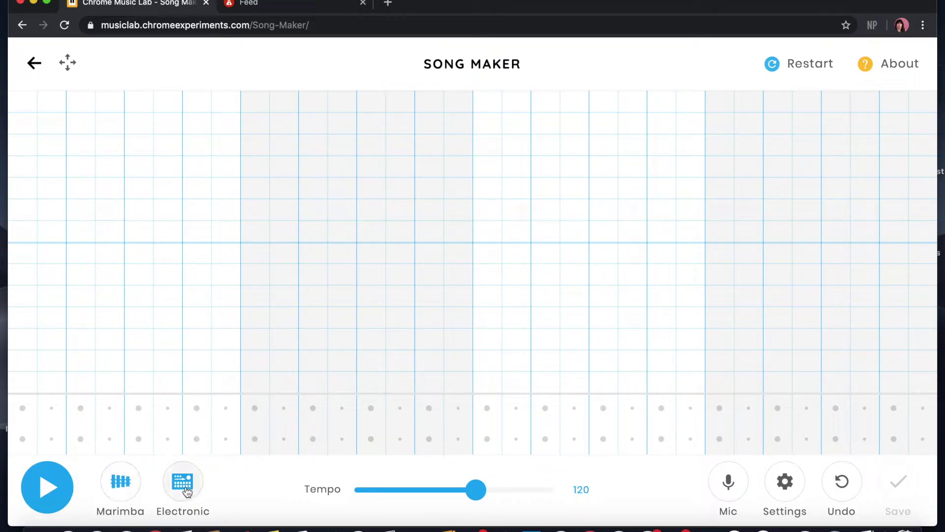
- Switch the melody instrument to Synth
left_click(133, 485)
left_click(134, 486)
left_click(134, 486)
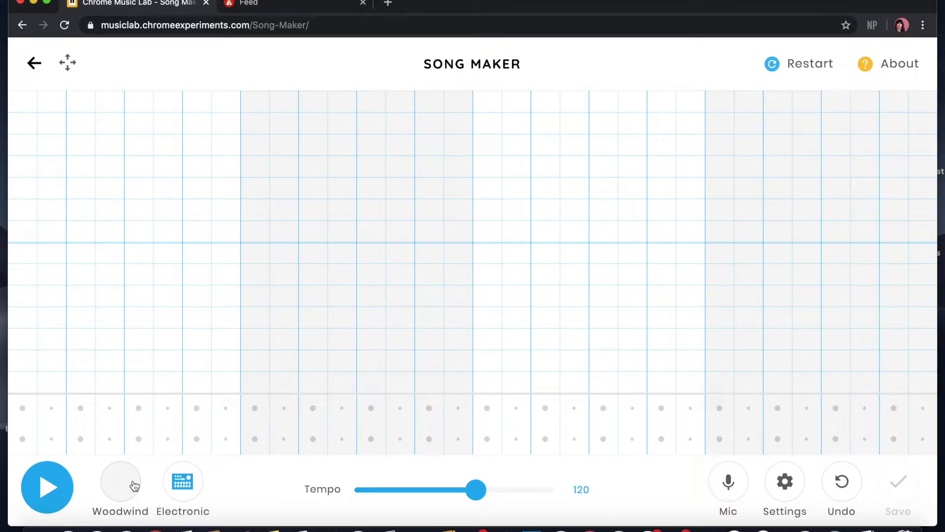
left_click(134, 485)
- Go through the available percussion sounds and return to Electronic
left_click(199, 499)
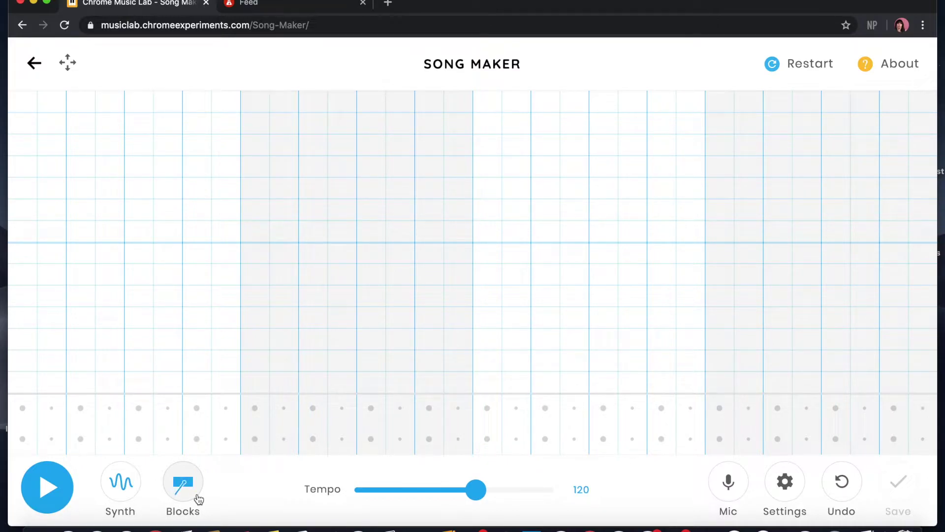
left_click(199, 500)
left_click(199, 499)
left_click(199, 499)
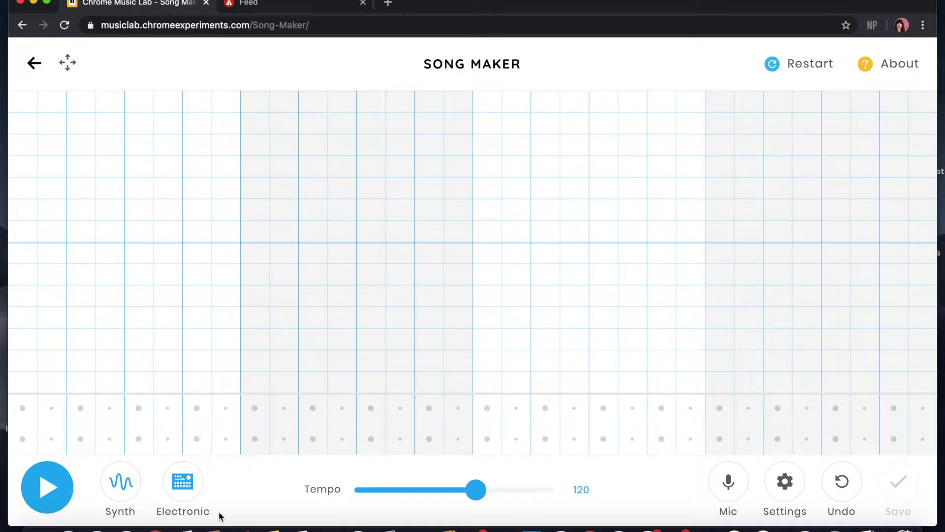
- Place circle percussion hits on beats 1 and 3 of all four bars, then play the beat and stop it
left_click(24, 441)
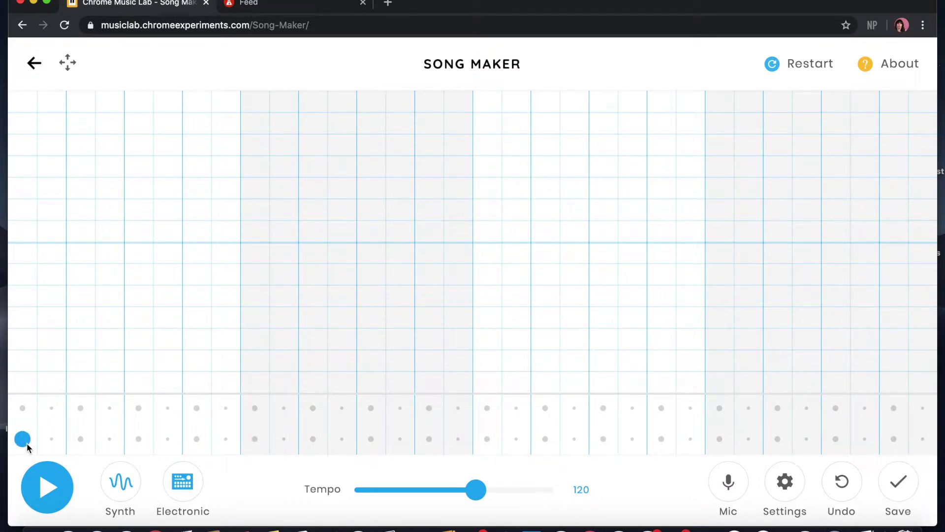
left_click(140, 441)
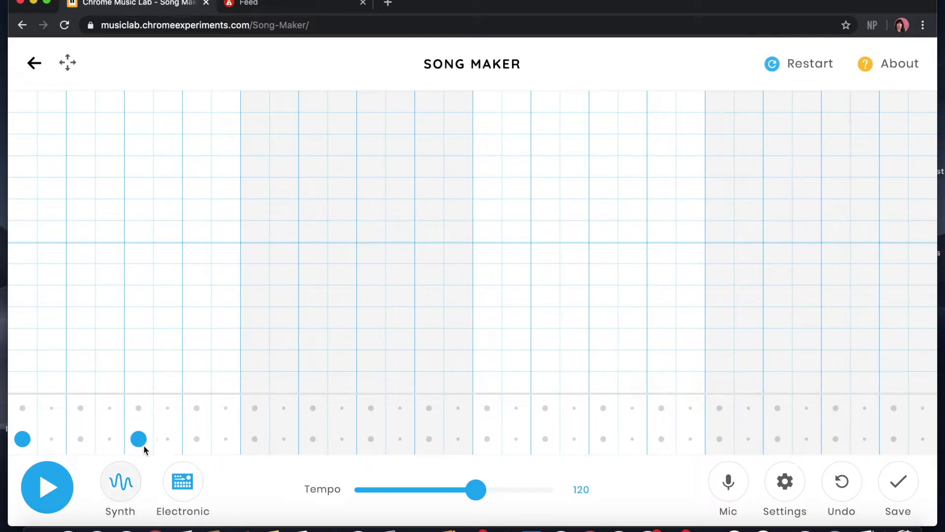
left_click(429, 438)
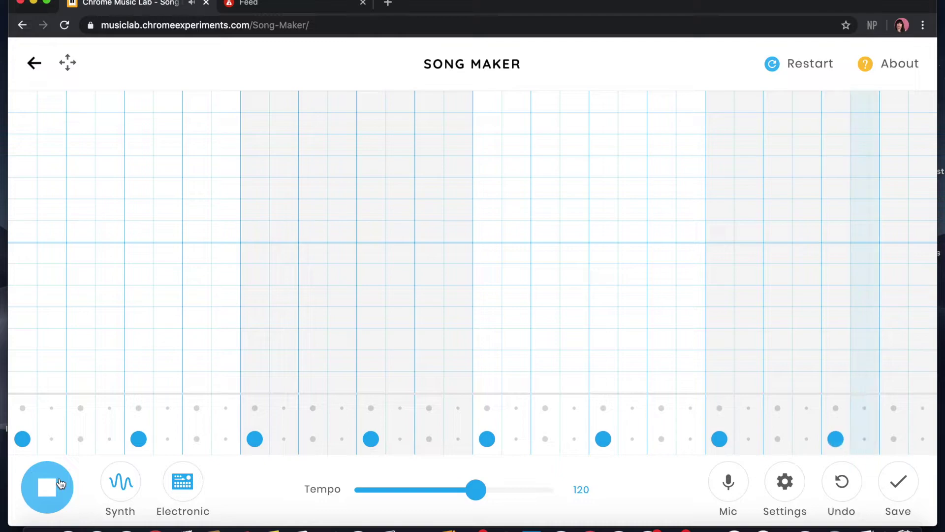
left_click(47, 487)
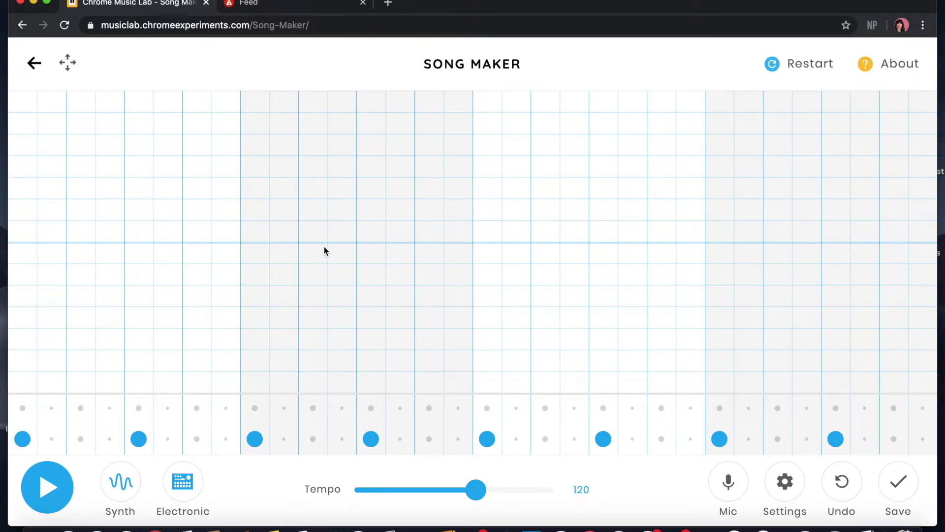
- Enter melody notes with microphone input, turn the microphone off, and fill in the remaining bars by placing notes on the grid
left_click(730, 484)
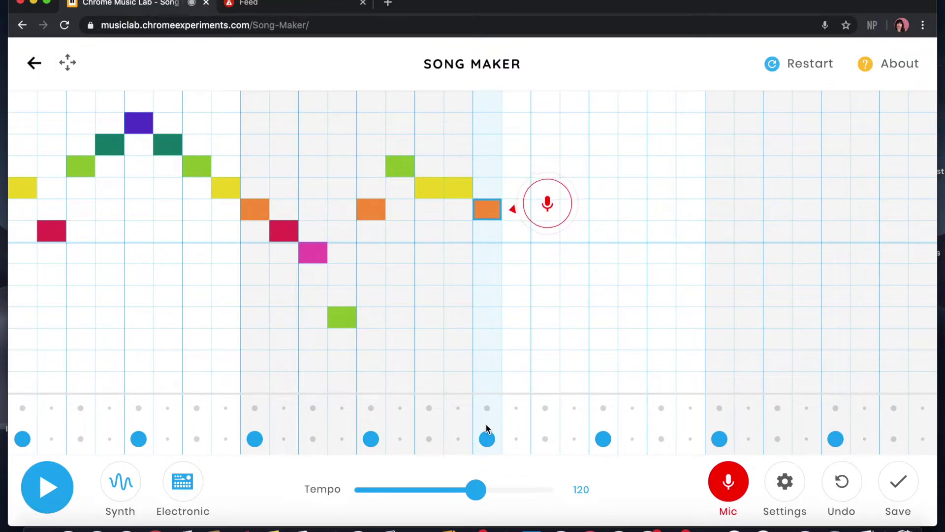
left_click(727, 491)
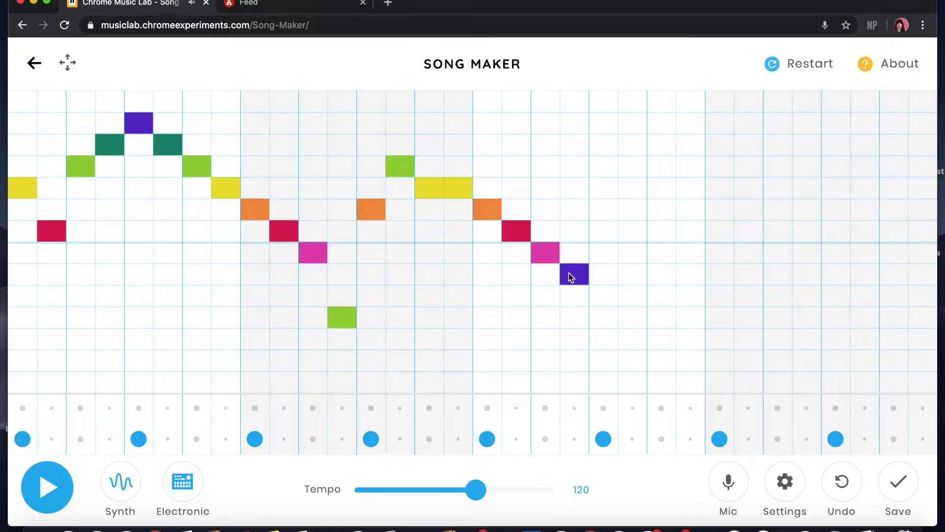
left_click(602, 297)
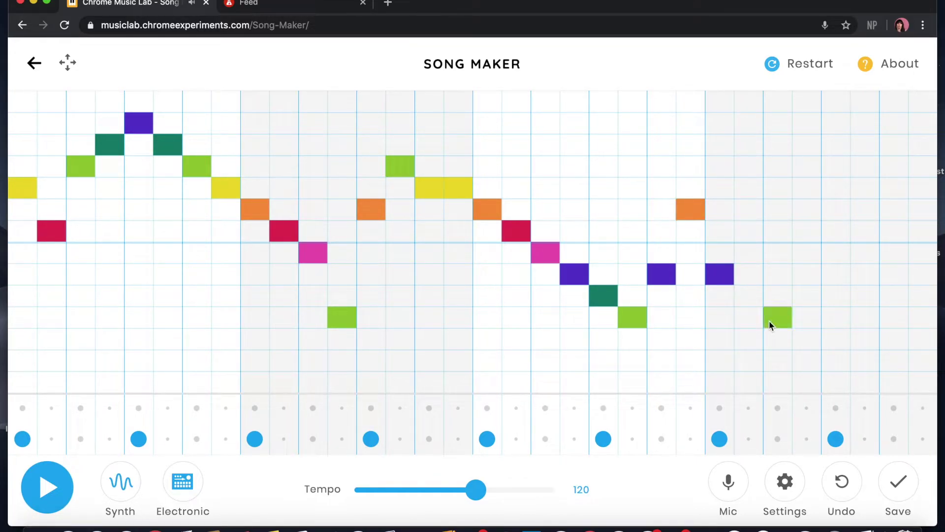
left_click(848, 299)
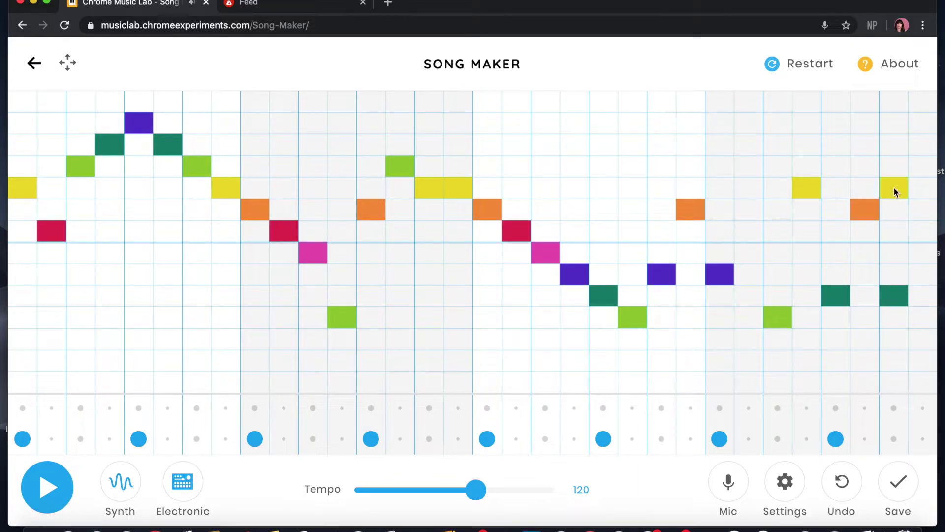
left_click(896, 108)
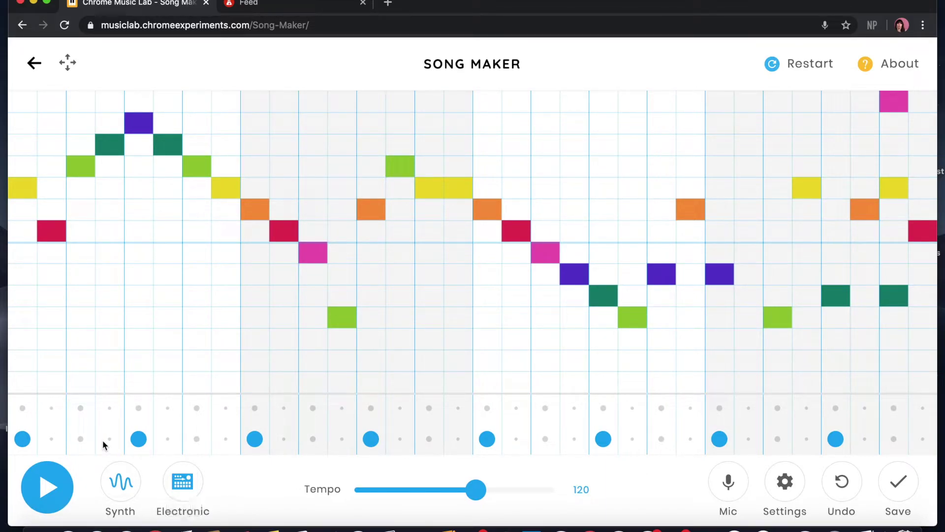
- Play the song, try tempos of 240 and 40, and set the tempo to 121
left_click(58, 490)
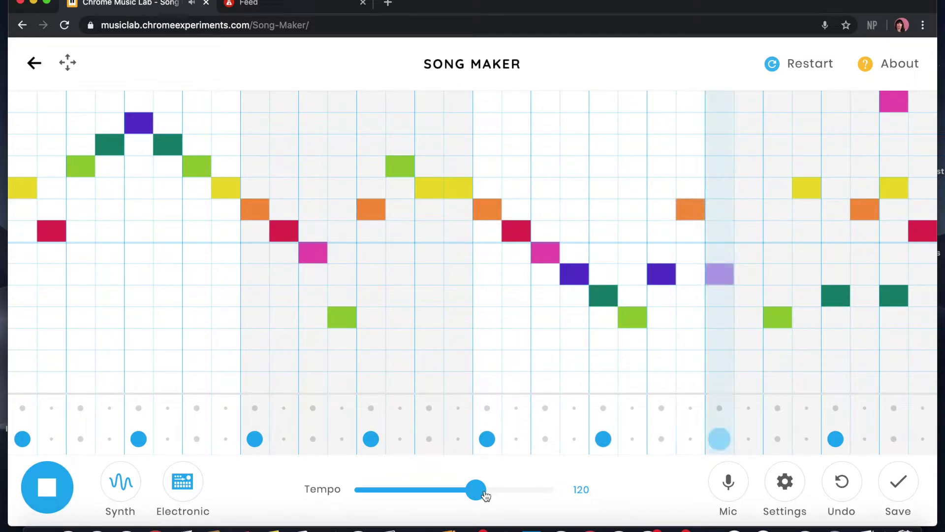
left_click_drag(485, 494, 589, 496)
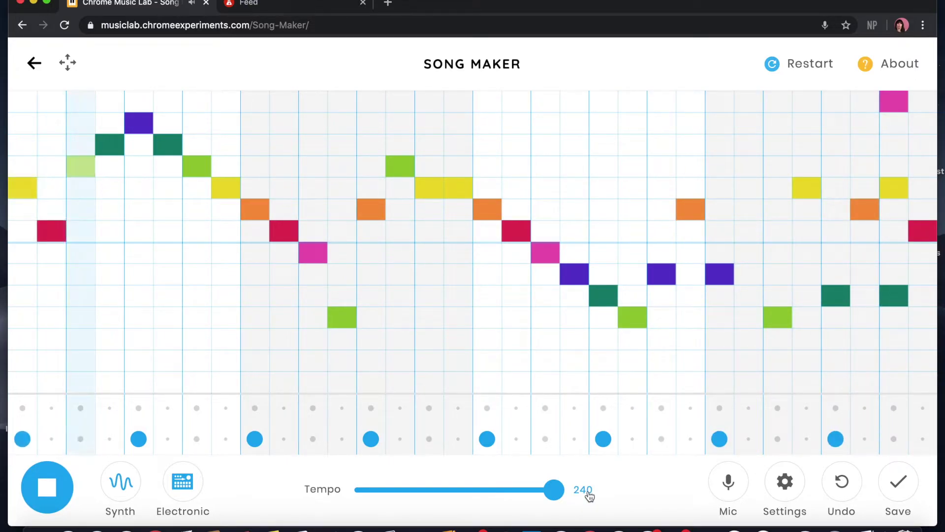
left_click(310, 494)
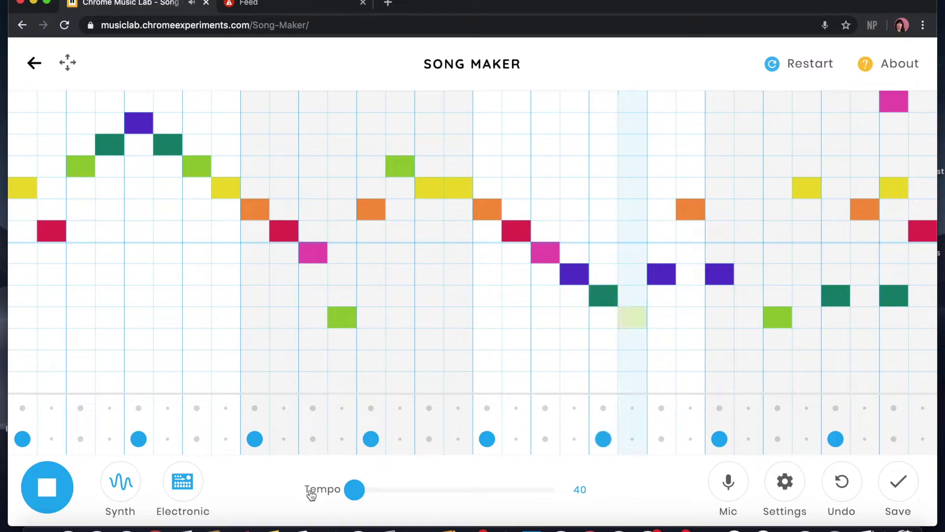
left_click_drag(354, 498, 478, 503)
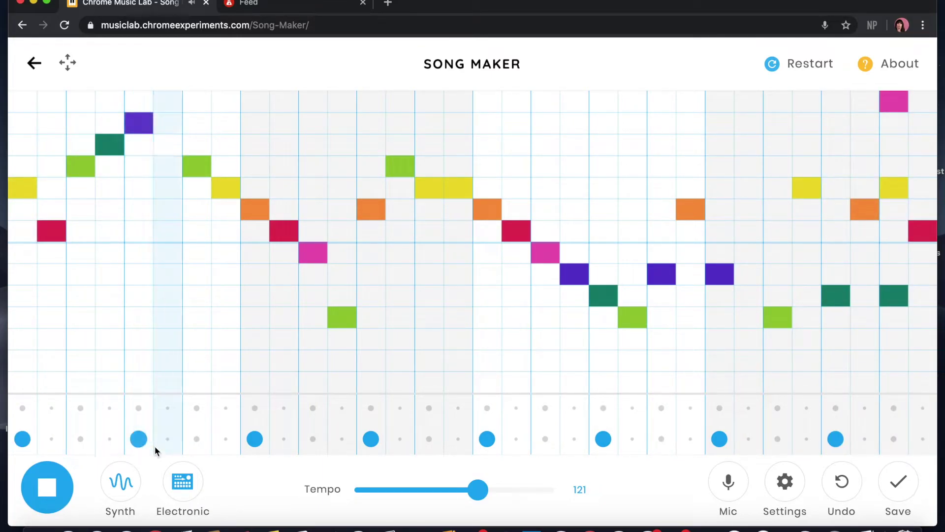
- Add triangle percussion hits on beats 2 and 4 of each bar, placing bar 1's second hit on its last half-beat
left_click(81, 409)
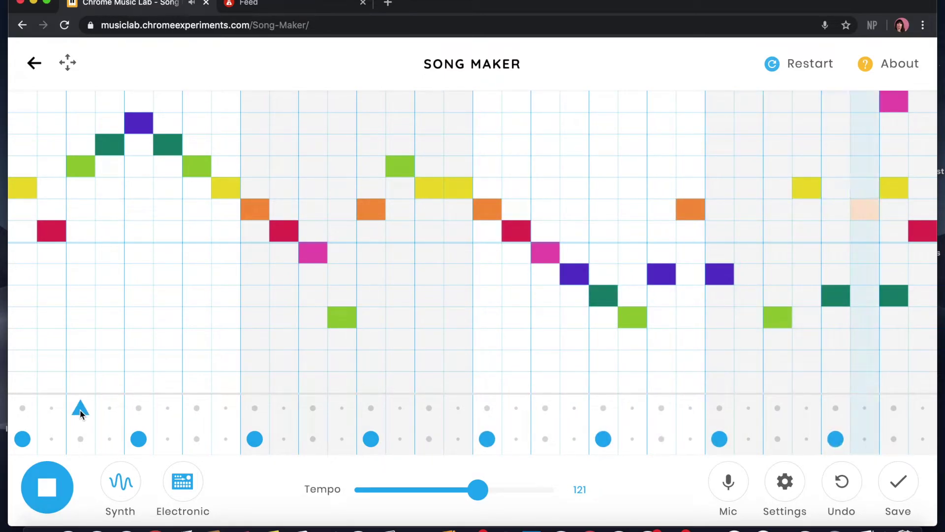
left_click(226, 409)
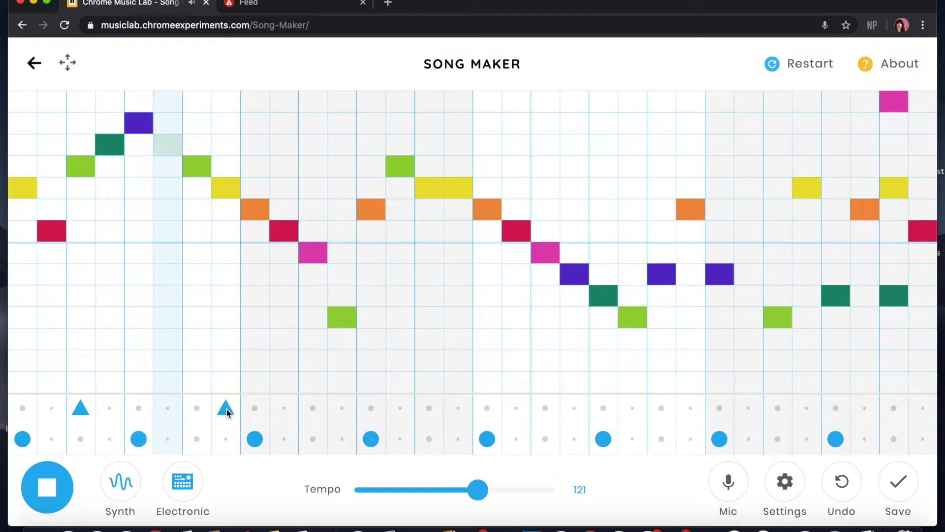
left_click(314, 408)
left_click(453, 408)
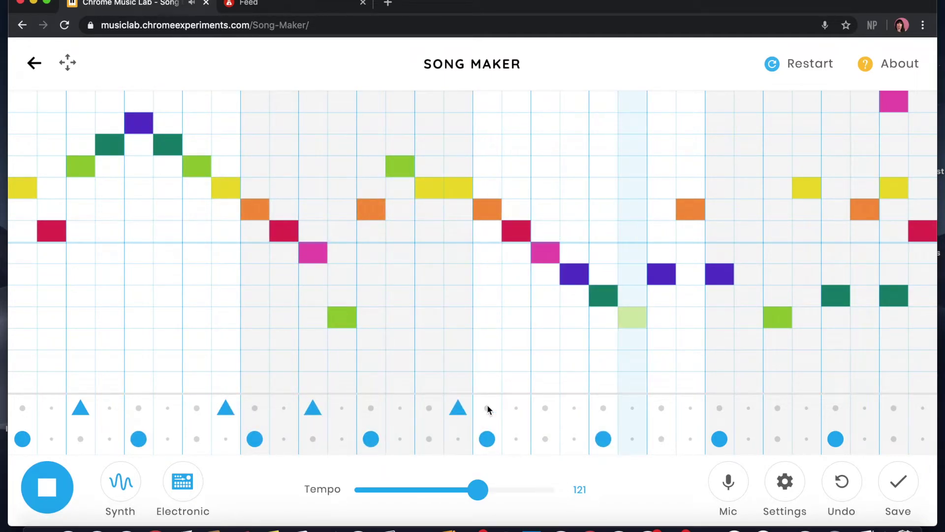
left_click(452, 407)
left_click(432, 406)
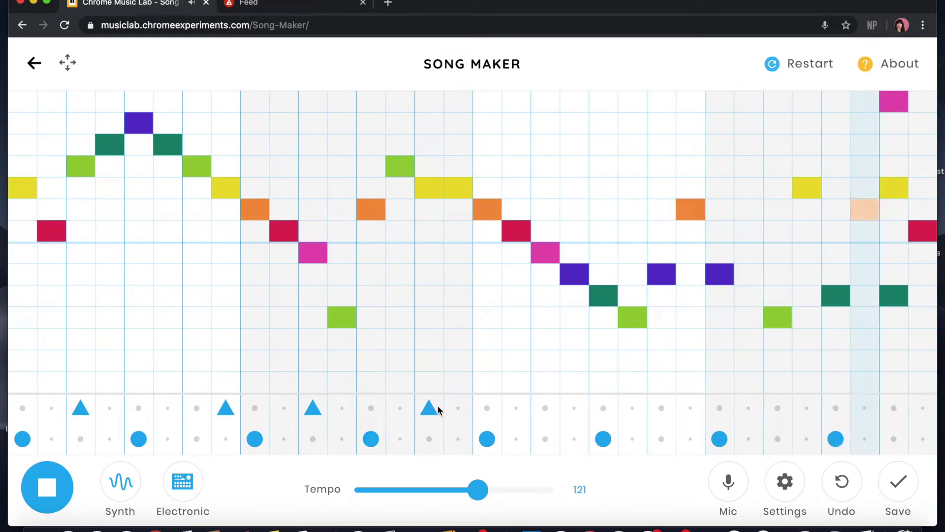
left_click(545, 408)
left_click(660, 407)
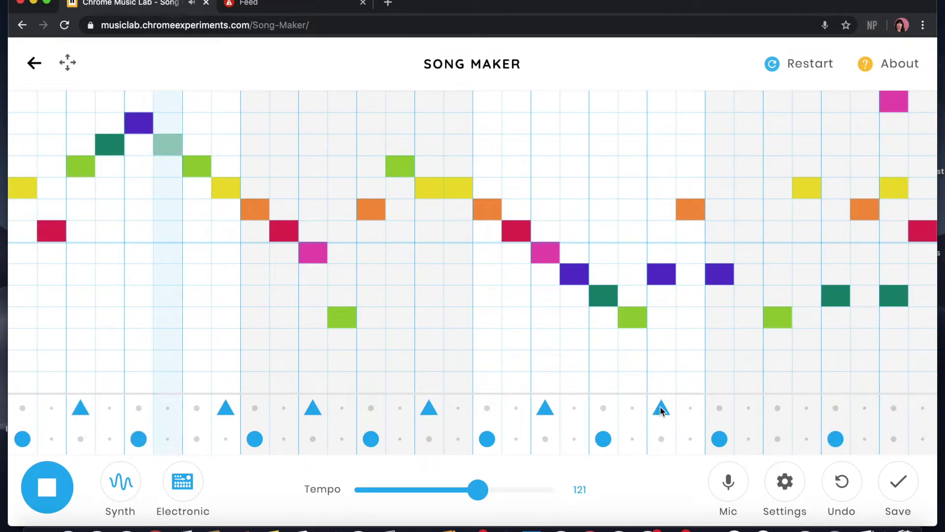
left_click(777, 406)
left_click(893, 409)
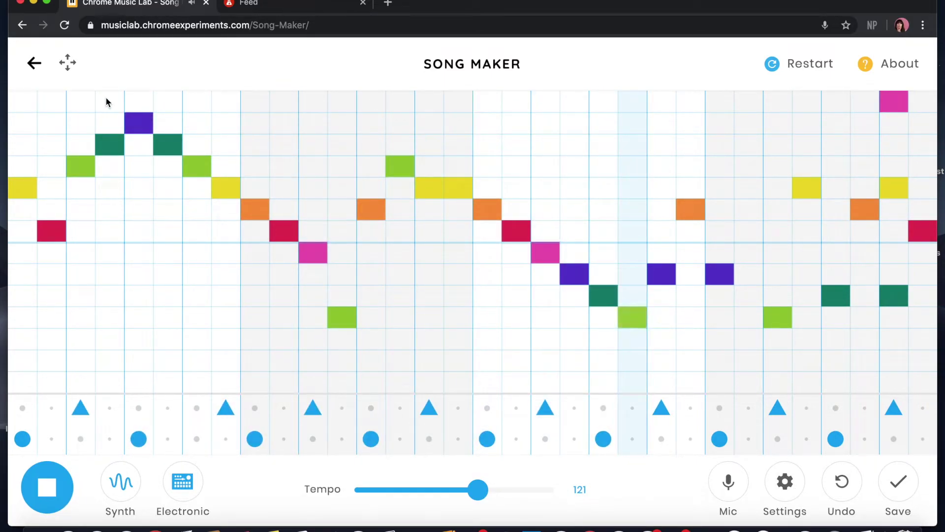
- Leave Song Maker without saving the song and open the Arpeggios experiment
left_click(36, 64)
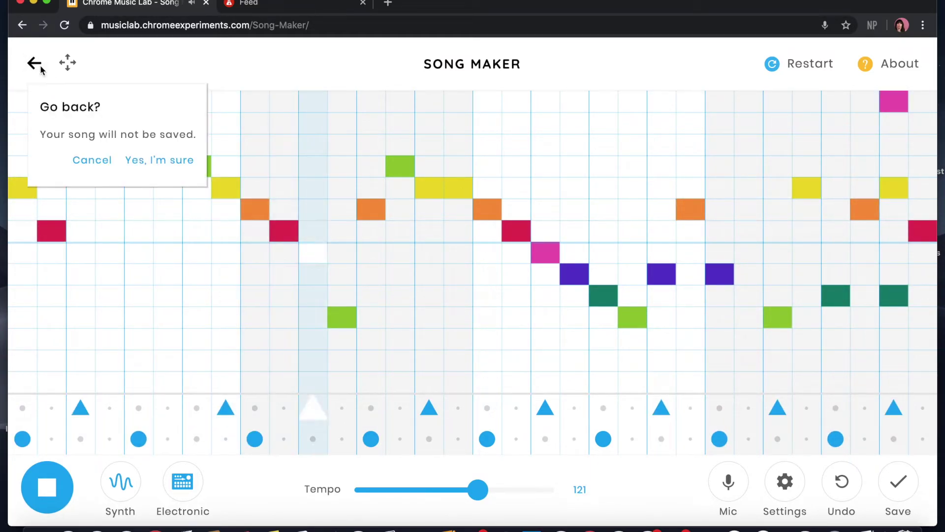
left_click(182, 162)
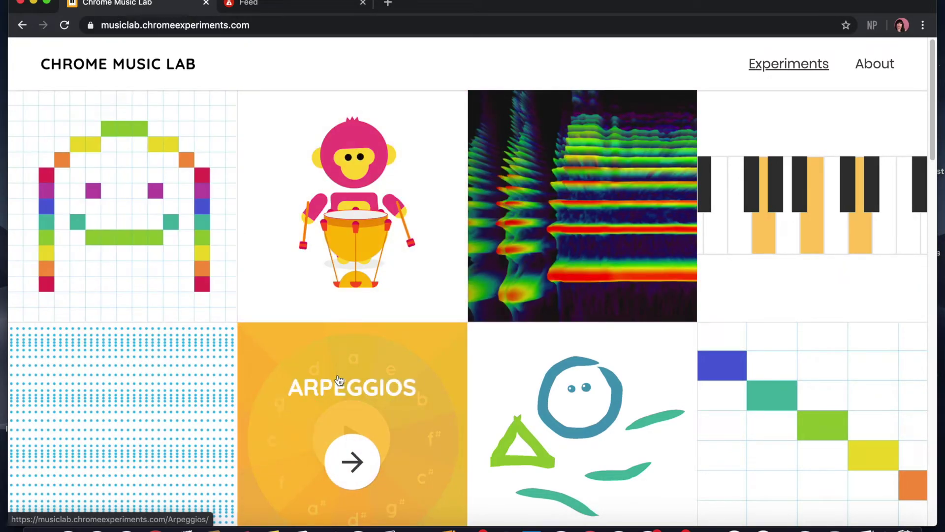
left_click(339, 380)
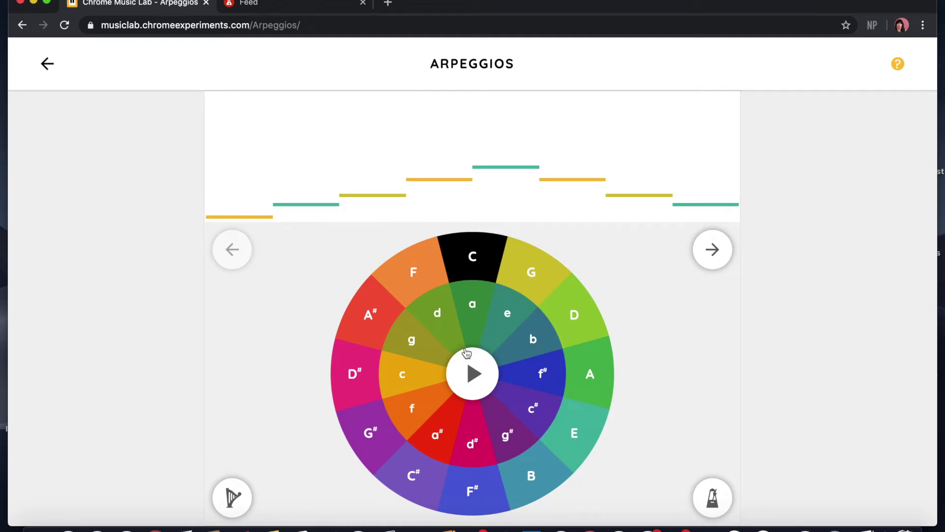
- Start playing the C major arpeggio and set its tempo to 121
left_click(471, 387)
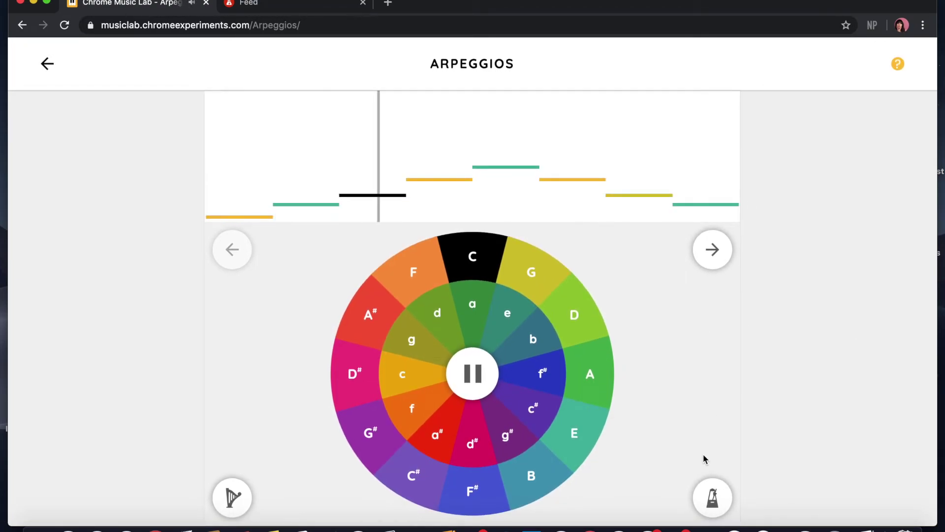
left_click(731, 503)
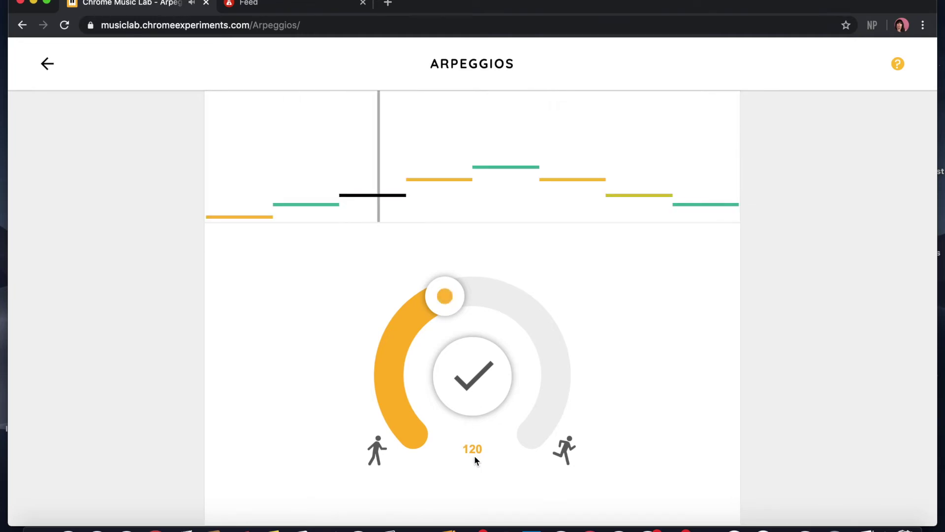
mouse_move(449, 297)
left_mouse_down()
mouse_move(515, 281)
mouse_move(535, 441)
mouse_move(480, 460)
mouse_move(534, 314)
mouse_move(436, 266)
mouse_move(389, 313)
mouse_move(380, 424)
mouse_move(392, 439)
mouse_move(388, 365)
mouse_move(461, 268)
mouse_move(489, 272)
mouse_move(440, 301)
mouse_move(447, 294)
left_mouse_up()
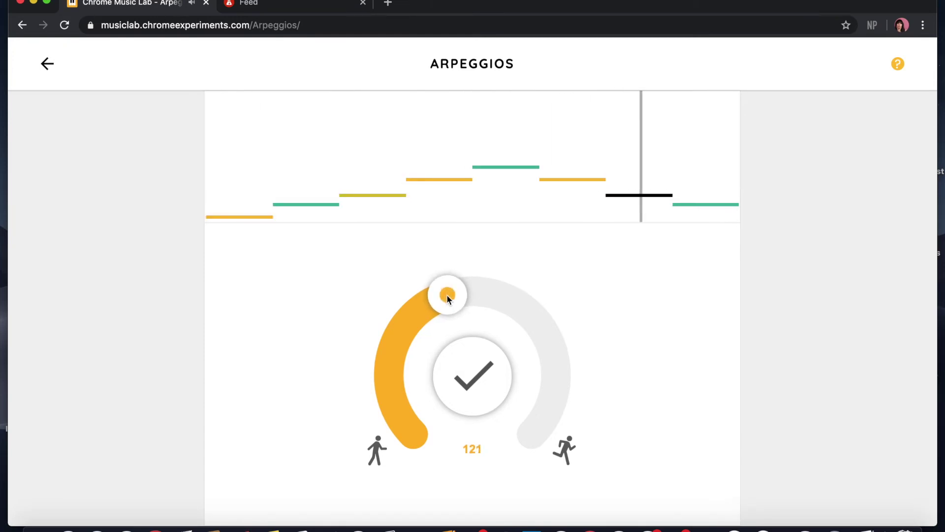
left_click(496, 380)
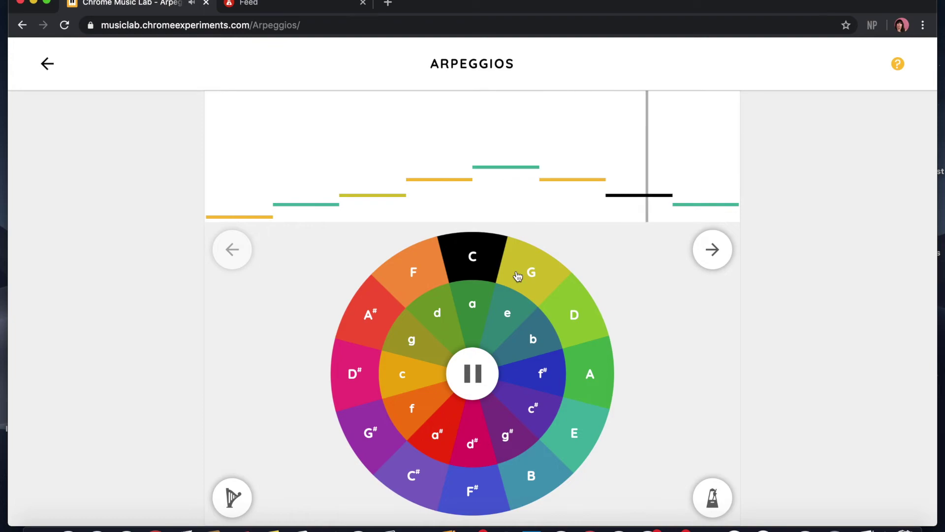
- Play the arpeggio in A minor and in G major, and check the tempo setting
left_click(472, 308)
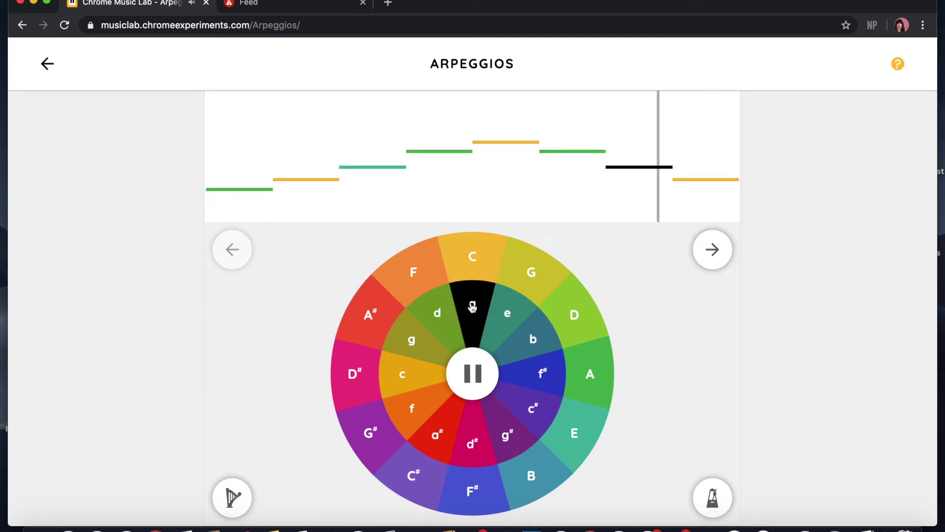
left_click(533, 277)
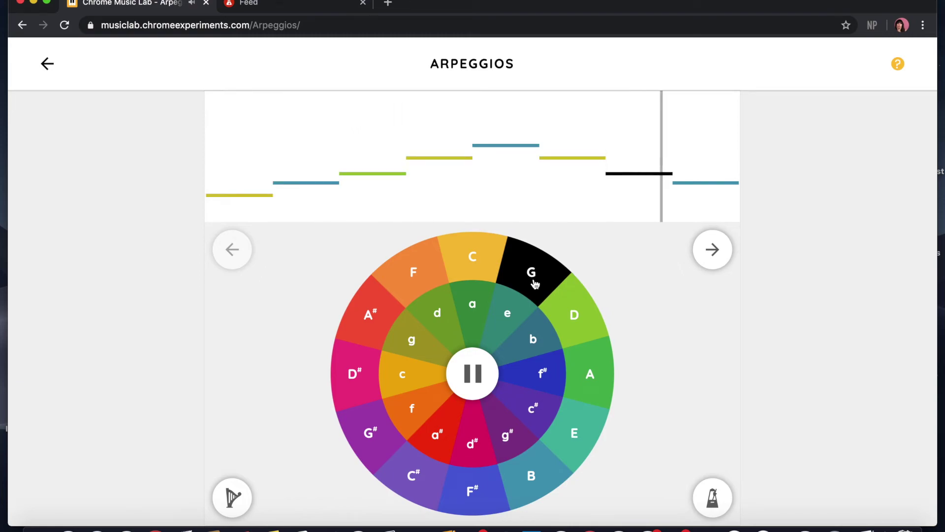
left_click(712, 494)
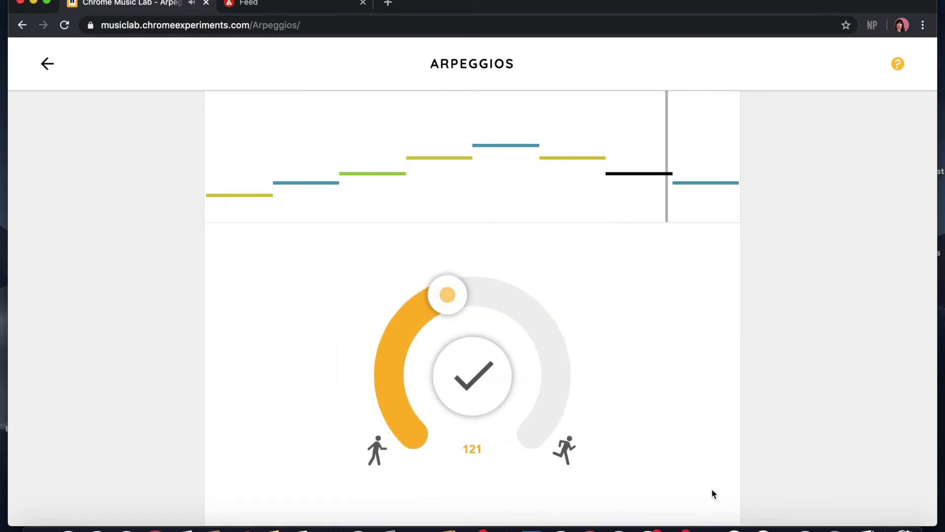
left_click(500, 392)
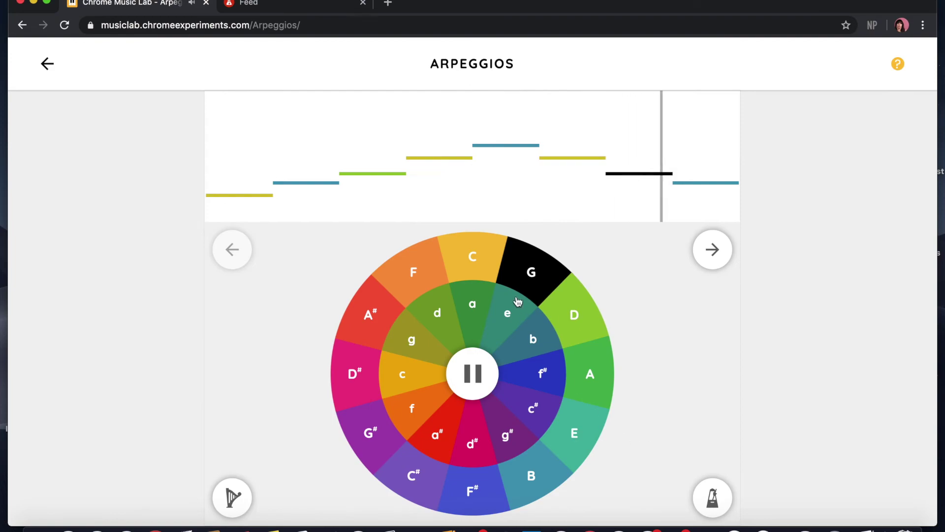
- Play the arpeggio through the chords D major, F major, D minor, G minor and A# major
left_click(555, 301)
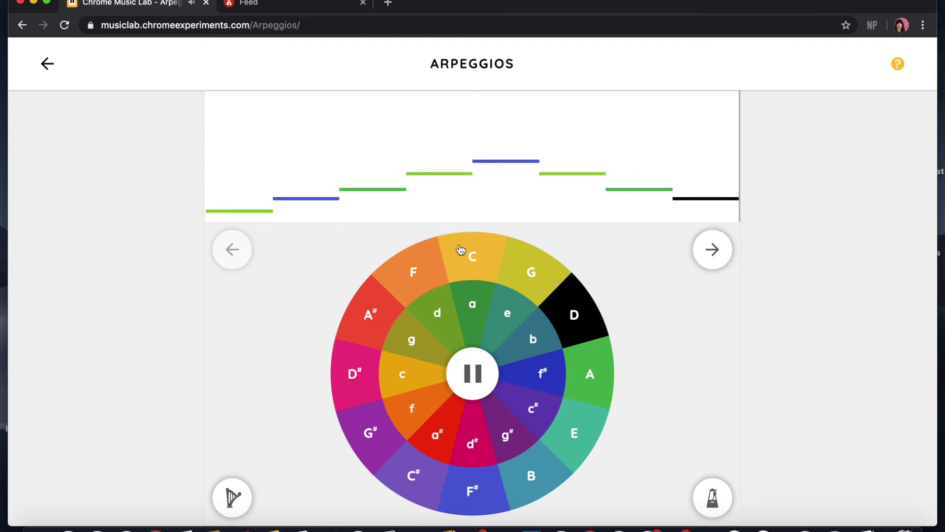
left_click(426, 284)
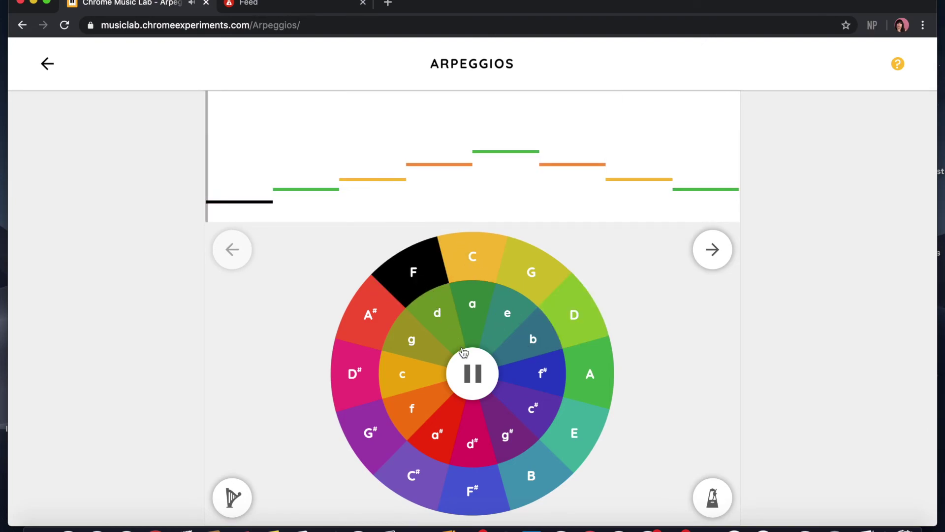
left_click(440, 322)
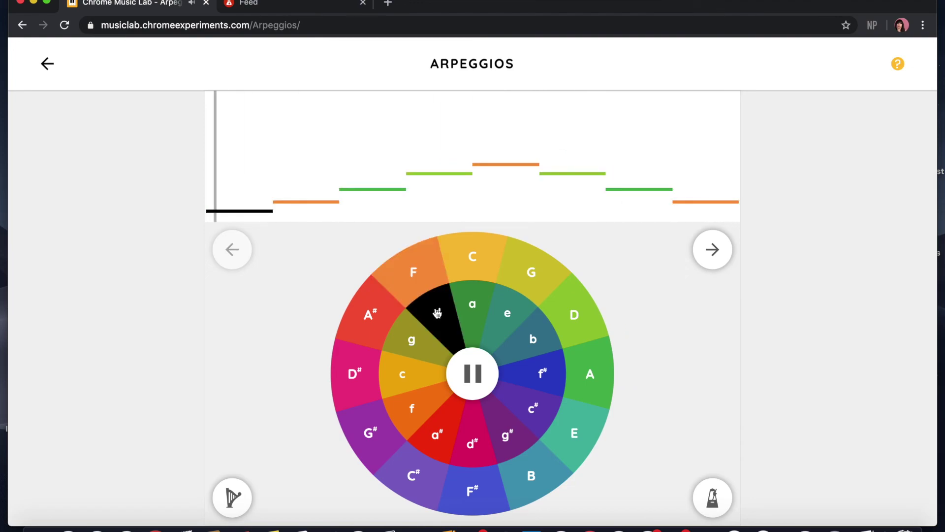
left_click(429, 344)
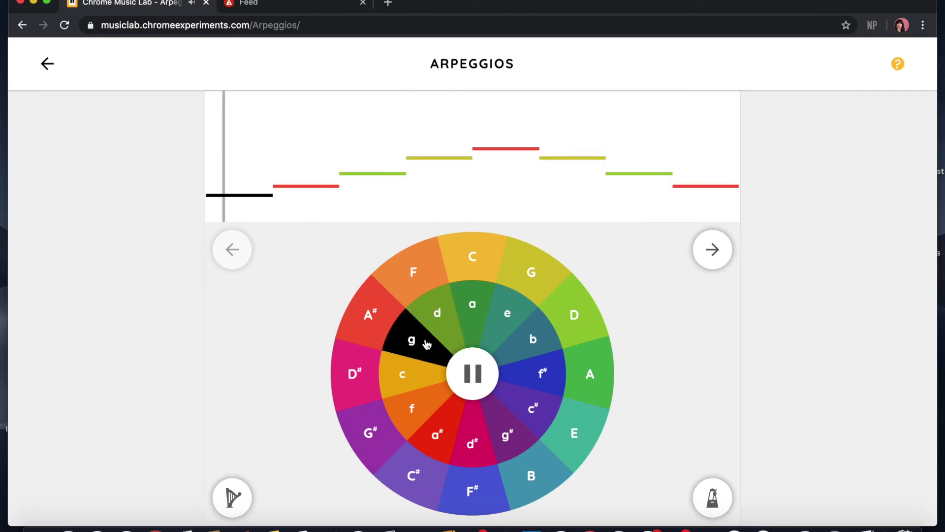
left_click(376, 327)
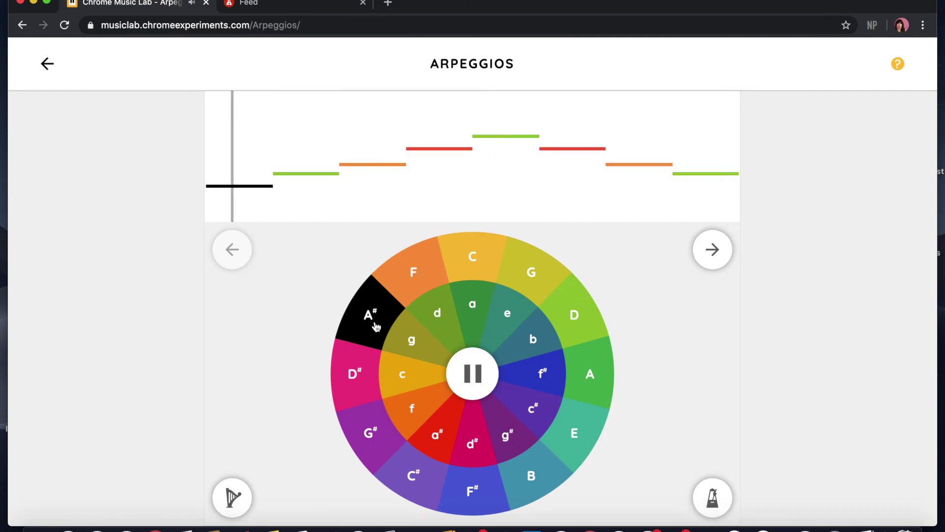